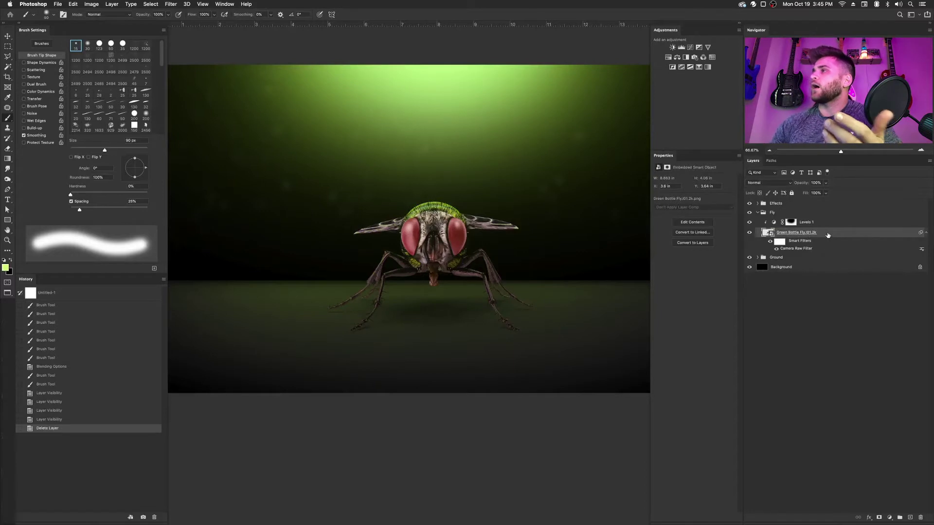
- Add an Inner Shadow effect to the green bottle fly layer with the Linear Dodge (Add) blend mode
{"action": "double_click", "coordinate": [825, 237]}
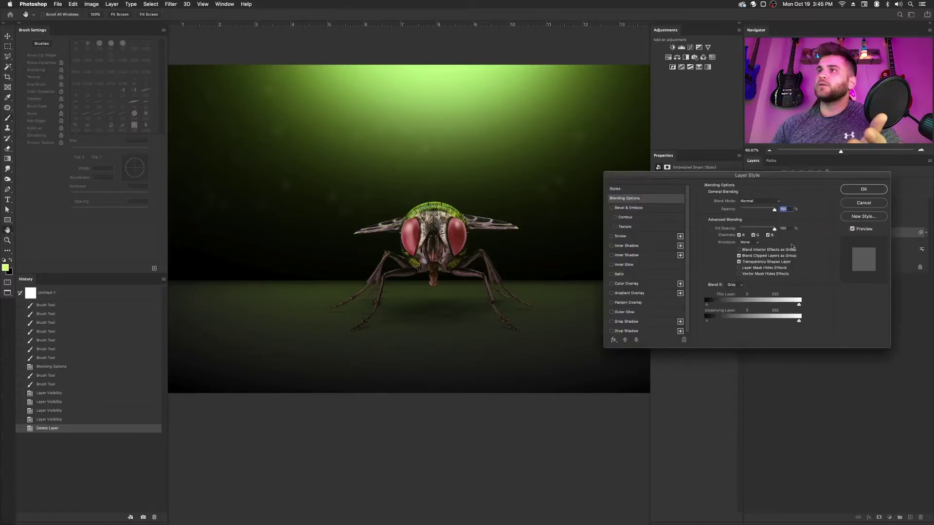
{"action": "left_click", "coordinate": [612, 246]}
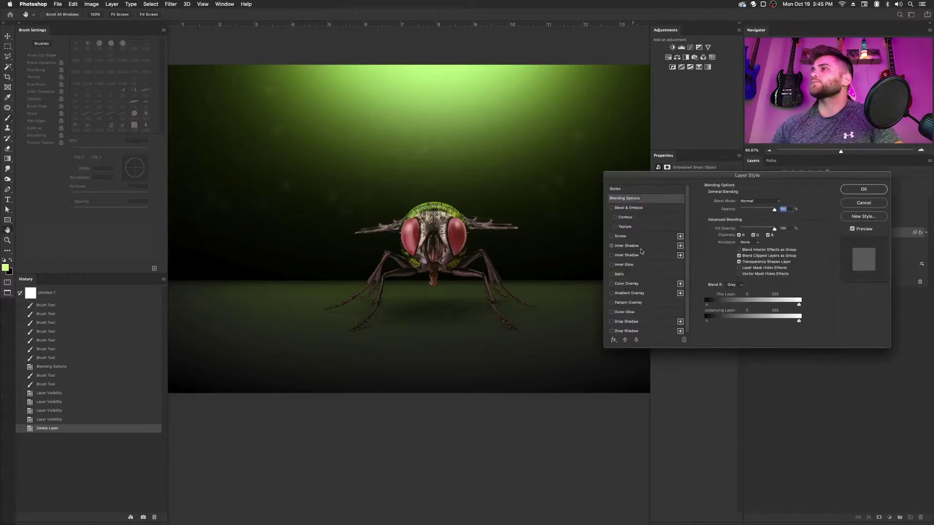
{"action": "left_click", "coordinate": [634, 248]}
{"action": "left_click", "coordinate": [754, 202]}
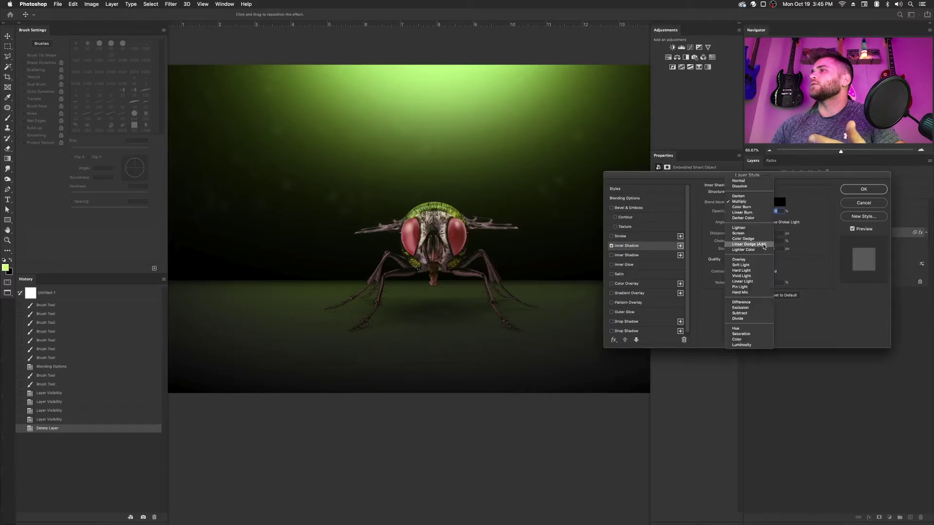
{"action": "left_click", "coordinate": [763, 245]}
- Set the inner shadow's colour to a bright, saturated green, starting from the current foreground colour
{"action": "left_click", "coordinate": [778, 203]}
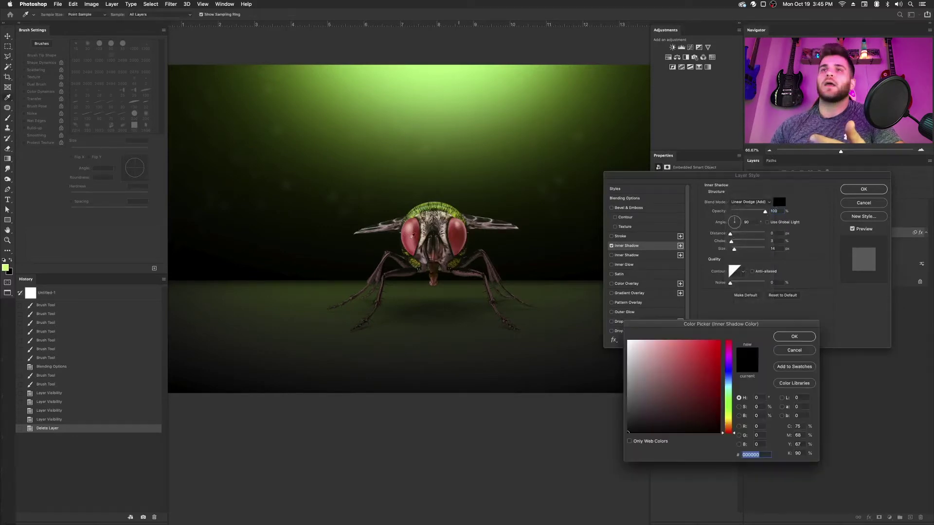
{"action": "left_click", "coordinate": [6, 267]}
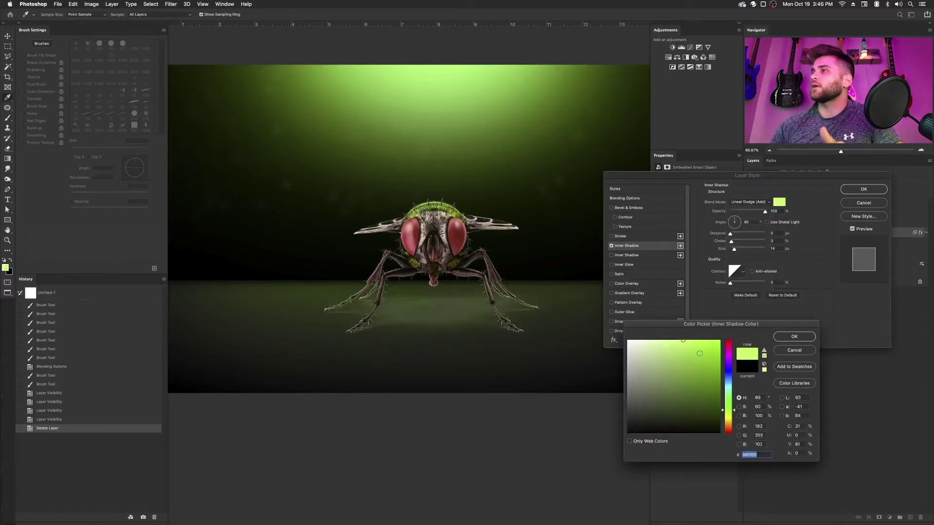
{"action": "left_click", "coordinate": [791, 336]}
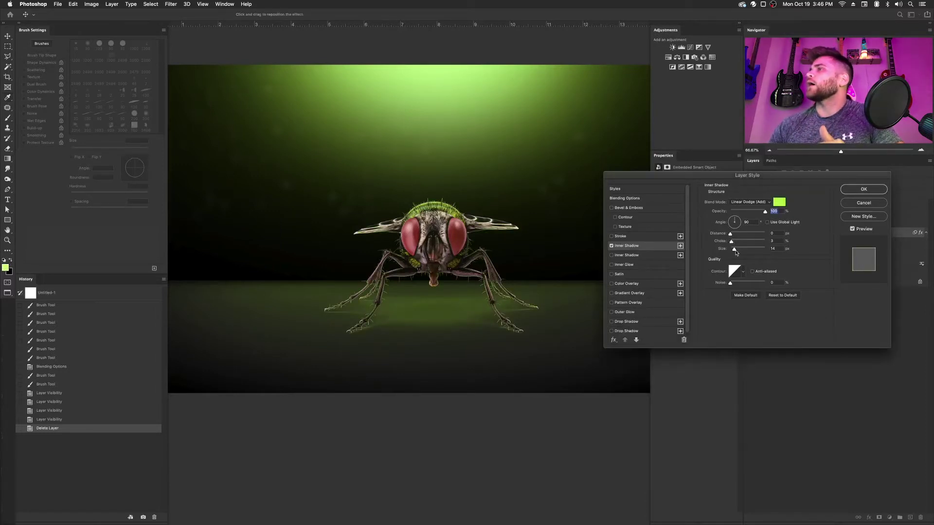
- Set the inner shadow's distance to 6 px and size to 7 px, and apply the layer style
{"action": "left_click_drag", "start_coordinate": [734, 249], "coordinate": [730, 249]}
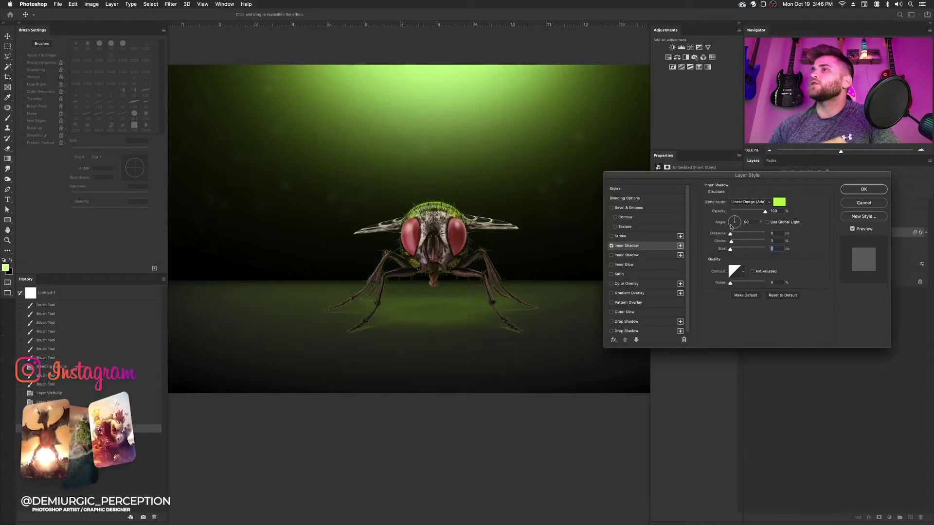
{"action": "left_click_drag", "start_coordinate": [731, 236], "coordinate": [734, 235]}
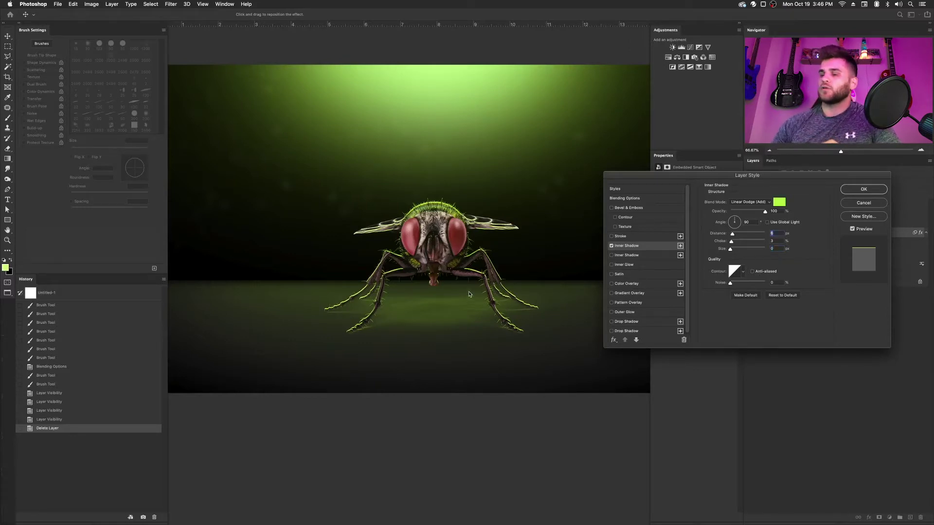
{"action": "scroll", "coordinate": [469, 294], "scroll_direction": "up", "scroll_amount": 1}
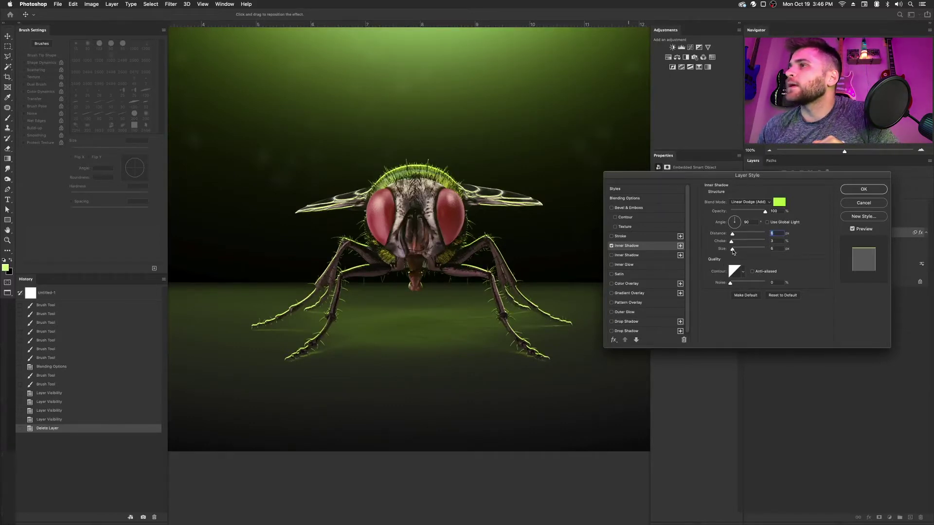
{"action": "left_click", "coordinate": [732, 250]}
{"action": "key", "text": "super+equal"}
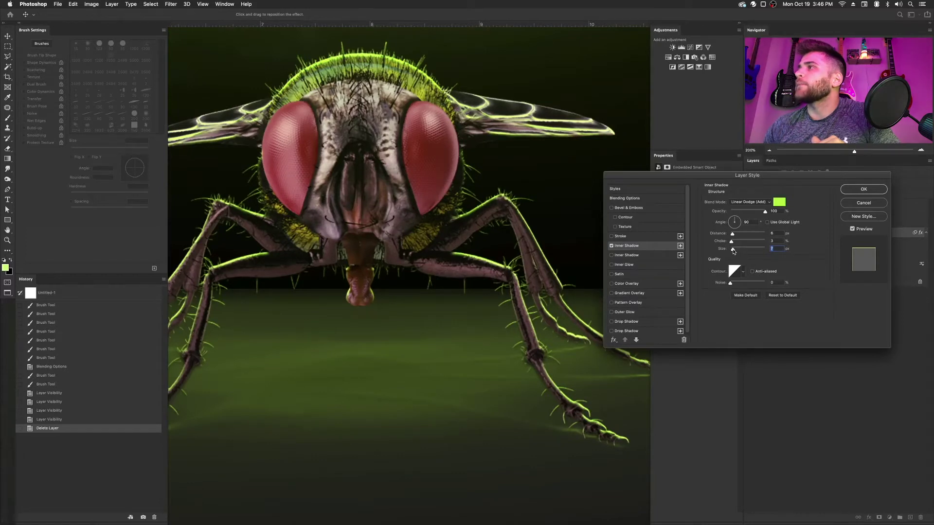
{"action": "key", "text": "super+minus"}
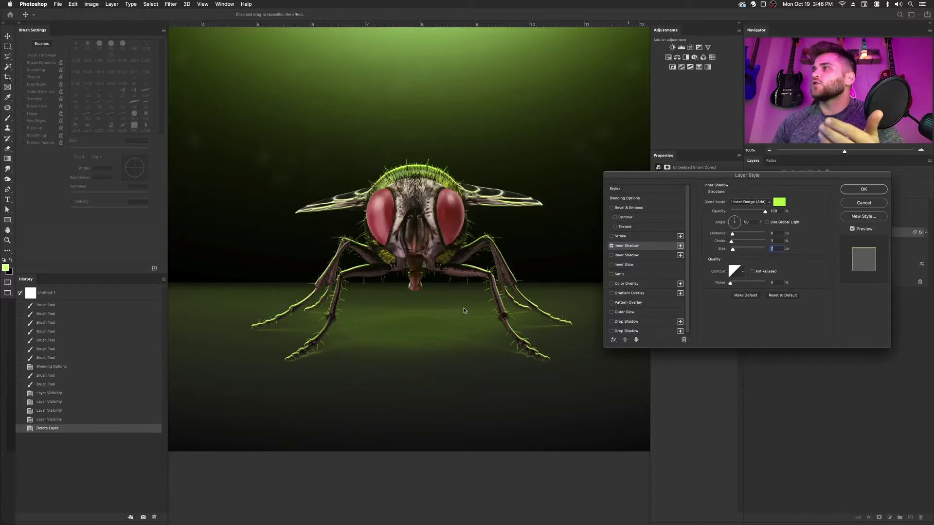
{"action": "left_click", "coordinate": [856, 193]}
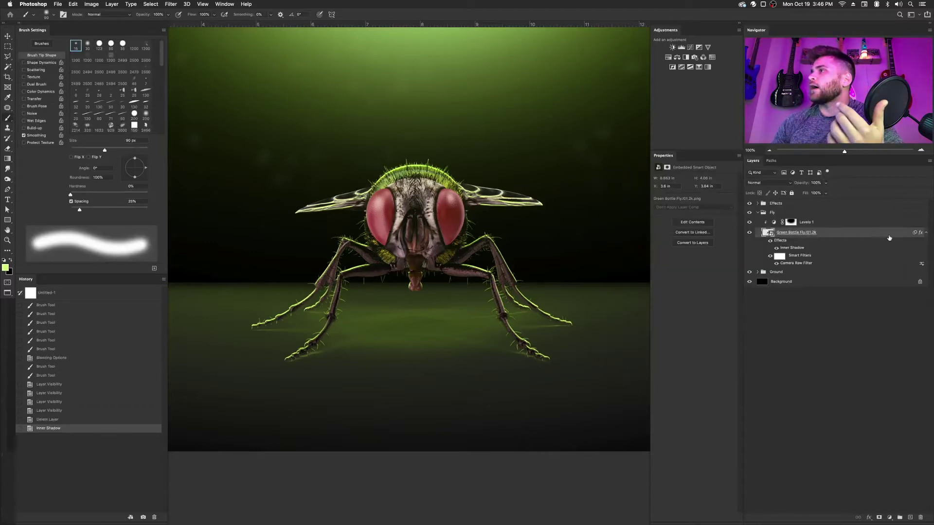
- Convert the fly's inner shadow effect into its own layer and toggle that layer's visibility to compare
{"action": "right_click", "coordinate": [920, 235]}
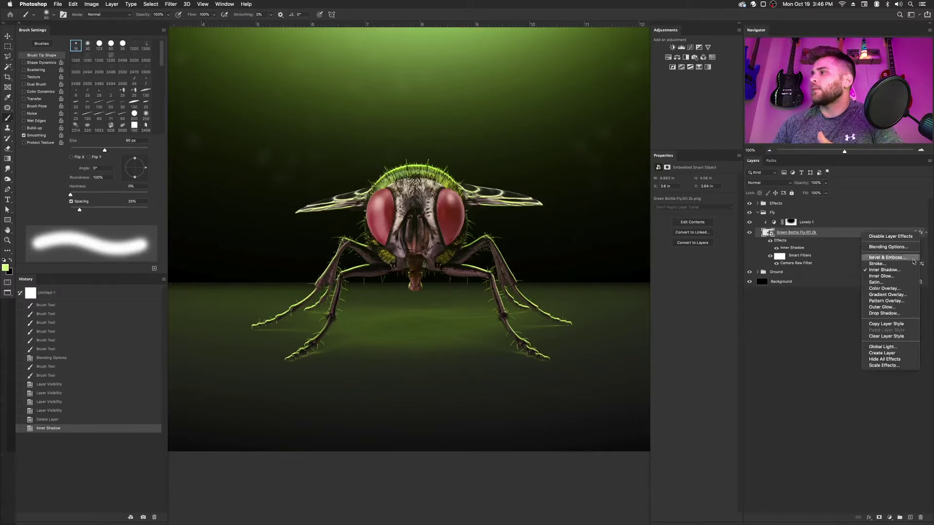
{"action": "left_click", "coordinate": [882, 352]}
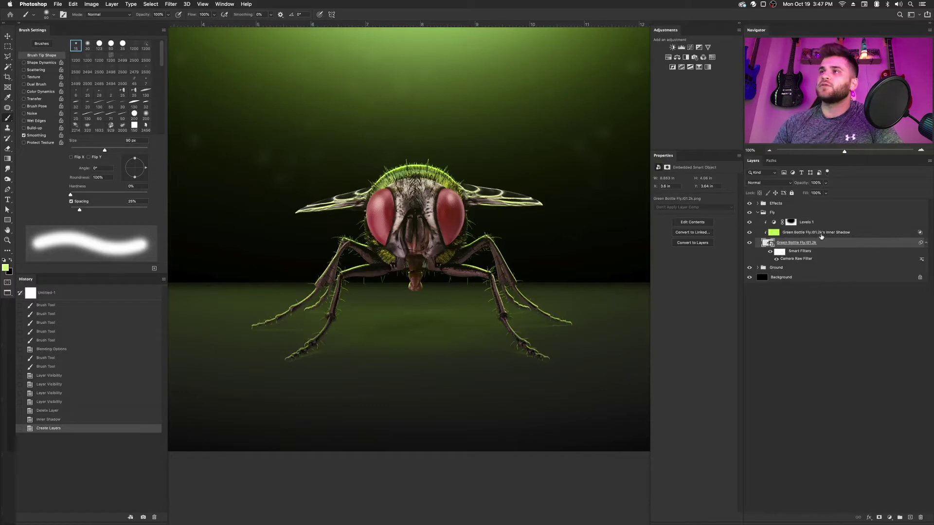
{"action": "left_click", "coordinate": [749, 234]}
{"action": "left_click", "coordinate": [749, 233]}
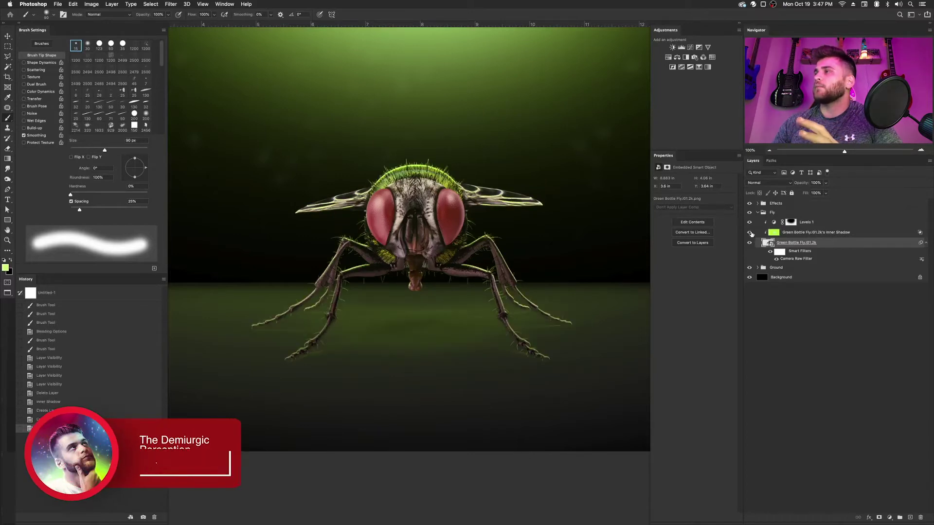
- Add a black mask to the Inner Shadow layer and paint white on it along the fly's outer left leg
{"action": "left_click", "coordinate": [841, 233]}
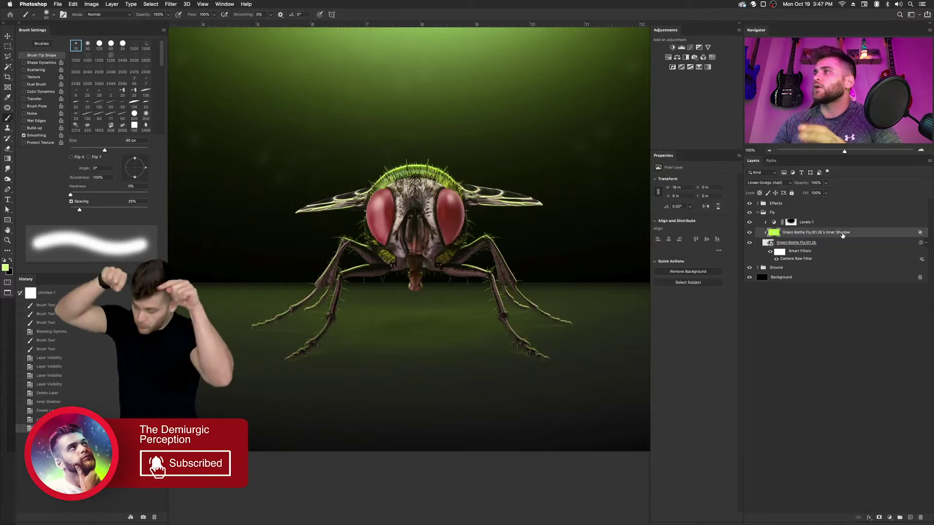
{"action": "left_click", "coordinate": [879, 517], "text": "alt"}
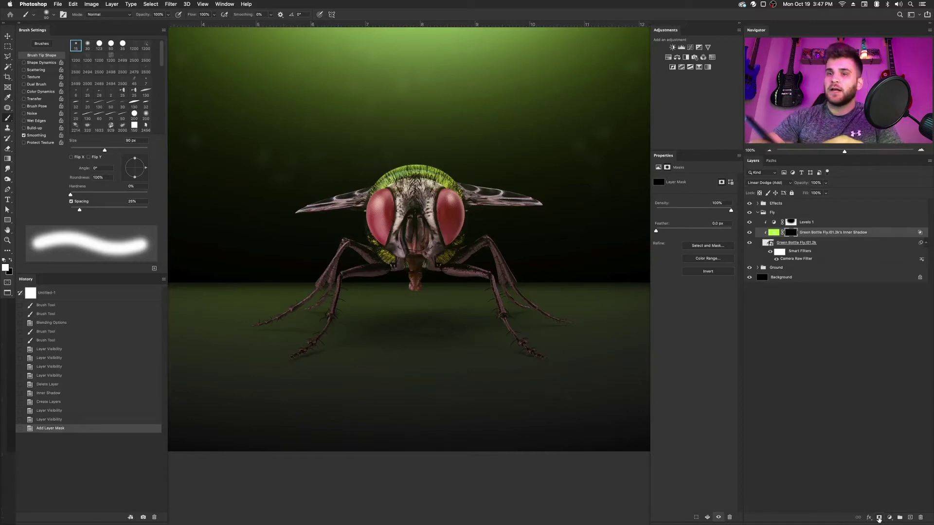
{"action": "key", "text": "super+plus"}
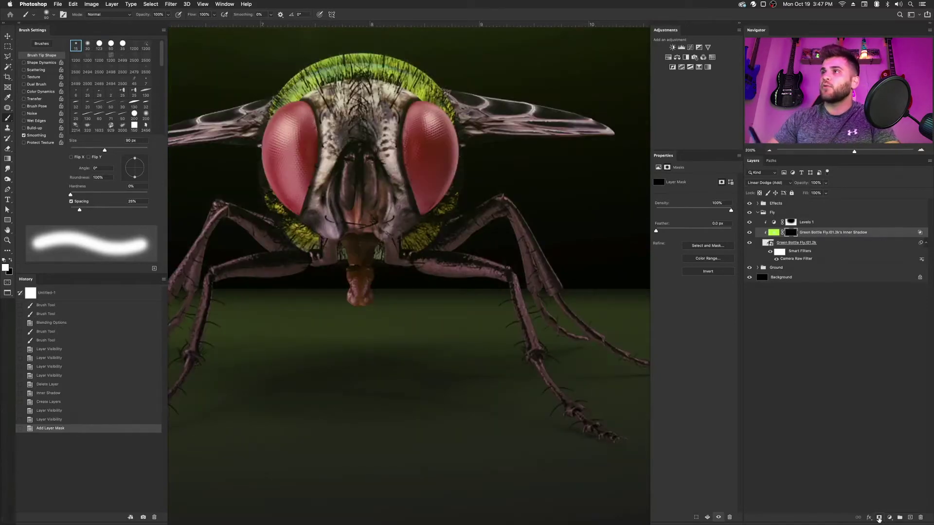
{"action": "left_click_drag", "start_coordinate": [530, 270], "coordinate": [577, 312]}
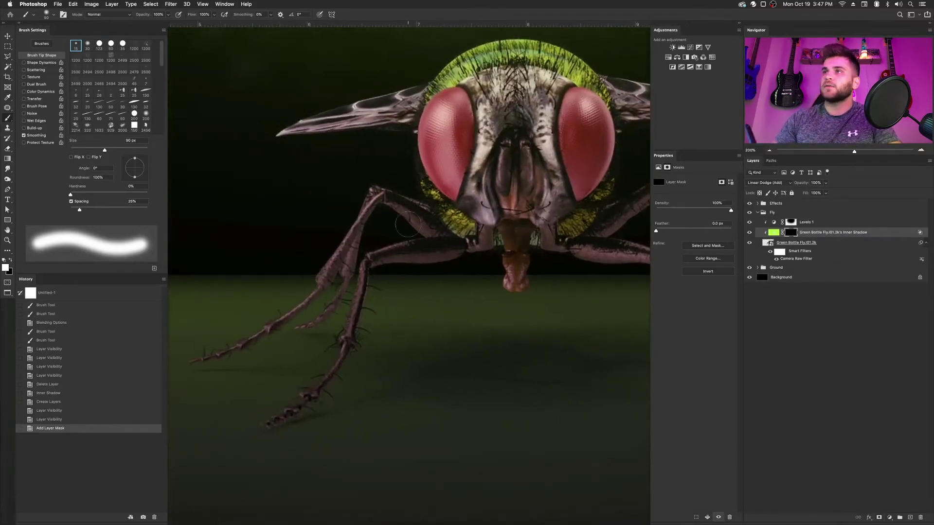
{"action": "mouse_move", "coordinate": [346, 191]}
{"action": "left_mouse_down"}
{"action": "mouse_move", "coordinate": [320, 247]}
{"action": "mouse_move", "coordinate": [352, 192]}
{"action": "mouse_move", "coordinate": [285, 298]}
{"action": "left_mouse_up"}
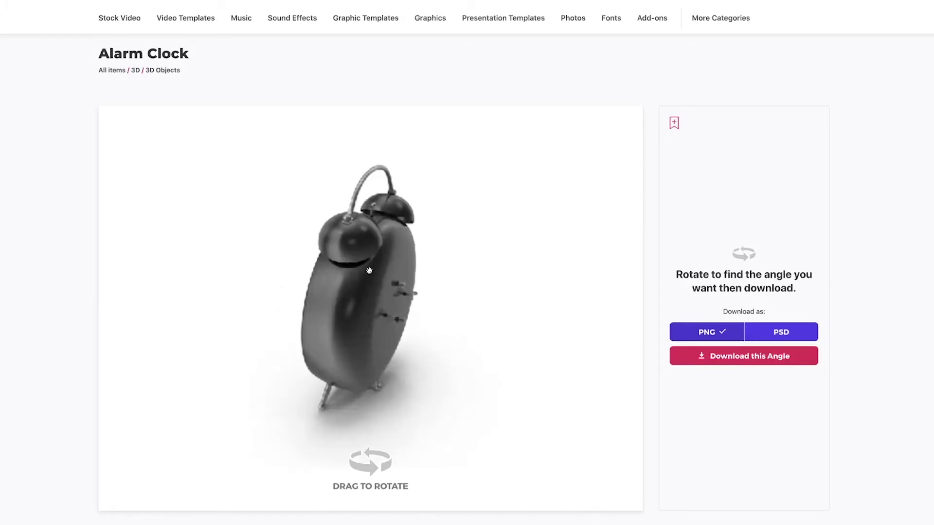
{"action": "left_click_drag", "start_coordinate": [369, 270], "coordinate": [394, 272]}
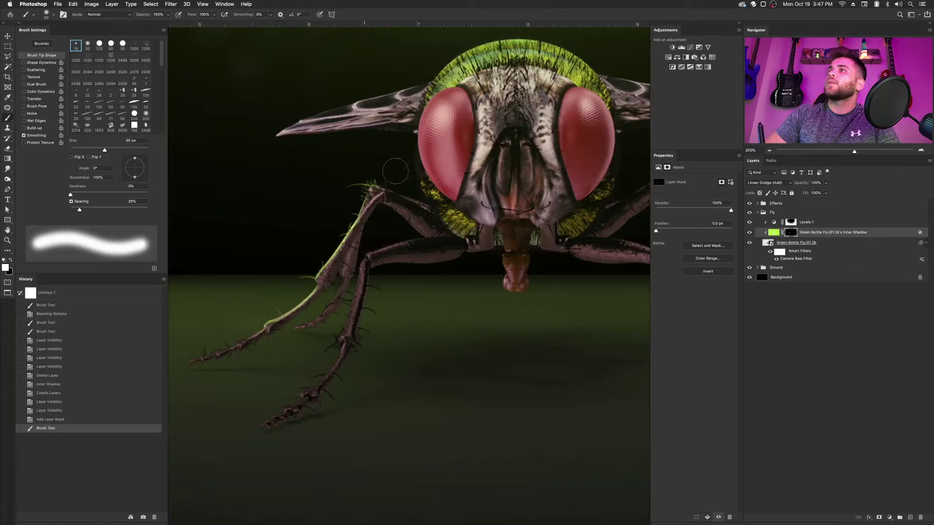
- Paint white on the Inner Shadow mask over the left leg's upper joint, the left wing and the top of the body
{"action": "left_click_drag", "start_coordinate": [389, 180], "coordinate": [414, 195]}
{"action": "left_click_drag", "start_coordinate": [374, 185], "coordinate": [418, 201]}
{"action": "mouse_move", "coordinate": [403, 192]}
{"action": "left_mouse_down"}
{"action": "mouse_move", "coordinate": [425, 202]}
{"action": "mouse_move", "coordinate": [421, 195]}
{"action": "left_mouse_up"}
{"action": "mouse_move", "coordinate": [389, 168]}
{"action": "left_mouse_down"}
{"action": "mouse_move", "coordinate": [385, 128]}
{"action": "mouse_move", "coordinate": [404, 157]}
{"action": "mouse_move", "coordinate": [405, 143]}
{"action": "mouse_move", "coordinate": [408, 196]}
{"action": "mouse_move", "coordinate": [402, 135]}
{"action": "mouse_move", "coordinate": [410, 174]}
{"action": "mouse_move", "coordinate": [395, 133]}
{"action": "mouse_move", "coordinate": [310, 137]}
{"action": "mouse_move", "coordinate": [391, 126]}
{"action": "mouse_move", "coordinate": [361, 99]}
{"action": "mouse_move", "coordinate": [321, 112]}
{"action": "mouse_move", "coordinate": [423, 73]}
{"action": "mouse_move", "coordinate": [414, 84]}
{"action": "mouse_move", "coordinate": [431, 66]}
{"action": "mouse_move", "coordinate": [402, 93]}
{"action": "mouse_move", "coordinate": [495, 31]}
{"action": "mouse_move", "coordinate": [484, 32]}
{"action": "mouse_move", "coordinate": [579, 42]}
{"action": "mouse_move", "coordinate": [543, 32]}
{"action": "mouse_move", "coordinate": [607, 75]}
{"action": "mouse_move", "coordinate": [417, 178]}
{"action": "mouse_move", "coordinate": [420, 134]}
{"action": "left_mouse_up"}
{"action": "mouse_move", "coordinate": [431, 173]}
{"action": "left_mouse_down"}
{"action": "mouse_move", "coordinate": [491, 188]}
{"action": "mouse_move", "coordinate": [477, 192]}
{"action": "mouse_move", "coordinate": [448, 179]}
{"action": "mouse_move", "coordinate": [466, 193]}
{"action": "left_mouse_up"}
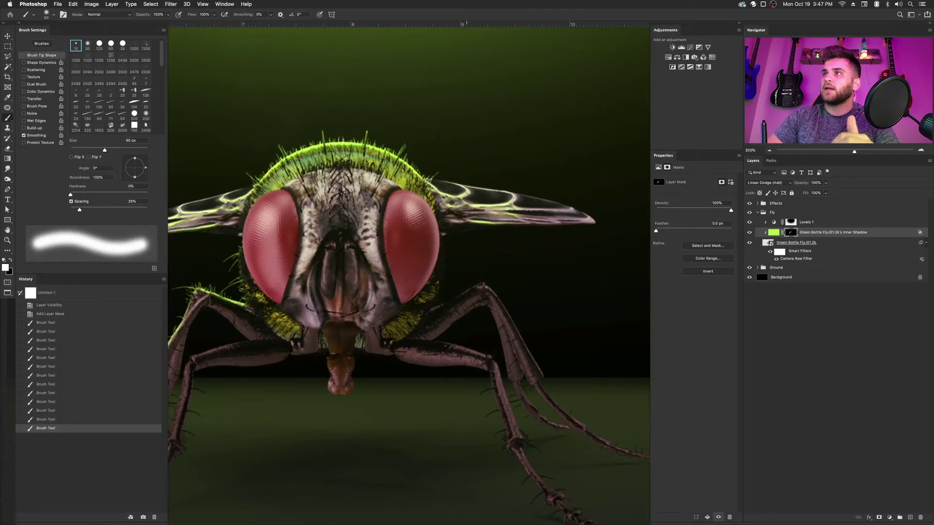
- Paint white on the Inner Shadow mask along the right wing and the upper edges of the right legs
{"action": "left_click_drag", "start_coordinate": [506, 226], "coordinate": [604, 210]}
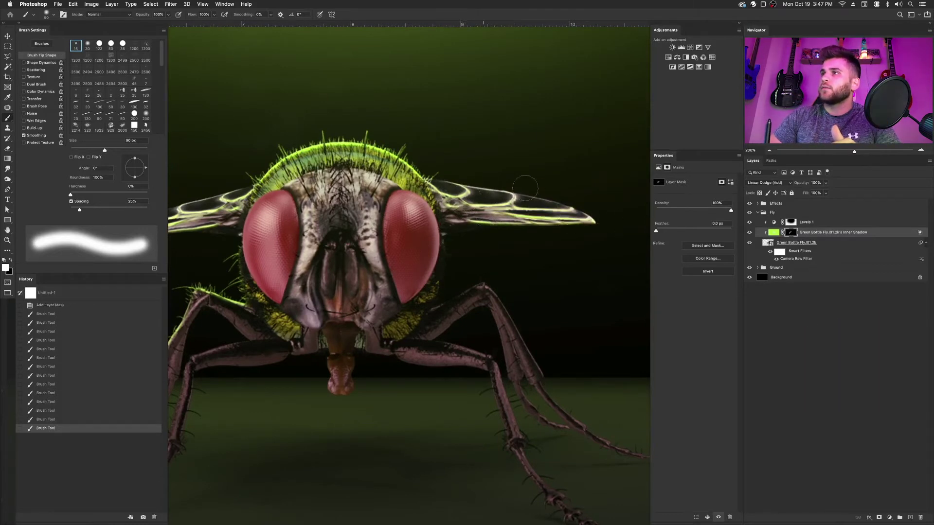
{"action": "mouse_move", "coordinate": [447, 257]}
{"action": "left_mouse_down"}
{"action": "mouse_move", "coordinate": [443, 285]}
{"action": "mouse_move", "coordinate": [453, 240]}
{"action": "mouse_move", "coordinate": [453, 286]}
{"action": "mouse_move", "coordinate": [451, 270]}
{"action": "mouse_move", "coordinate": [432, 305]}
{"action": "mouse_move", "coordinate": [500, 282]}
{"action": "left_mouse_up"}
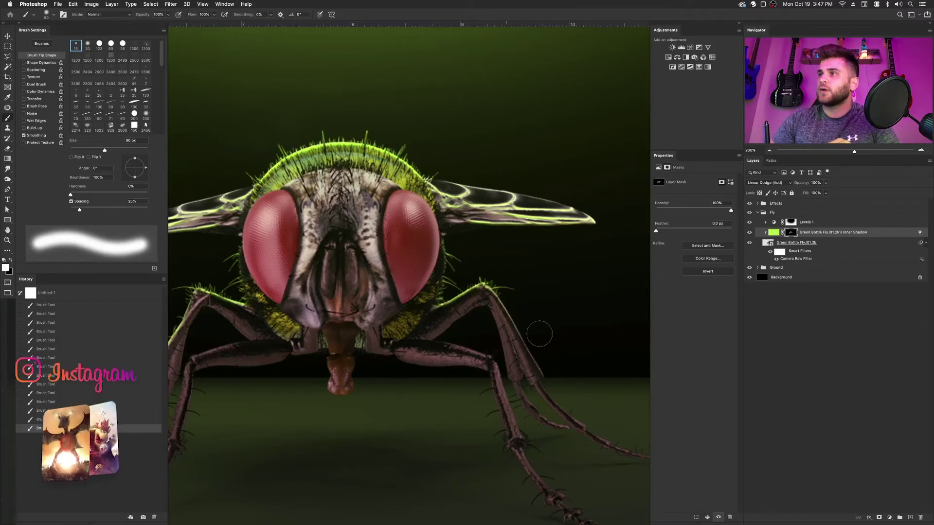
{"action": "mouse_move", "coordinate": [523, 331]}
{"action": "left_mouse_down"}
{"action": "mouse_move", "coordinate": [544, 364]}
{"action": "mouse_move", "coordinate": [518, 296]}
{"action": "mouse_move", "coordinate": [533, 362]}
{"action": "mouse_move", "coordinate": [589, 404]}
{"action": "mouse_move", "coordinate": [507, 306]}
{"action": "left_mouse_up"}
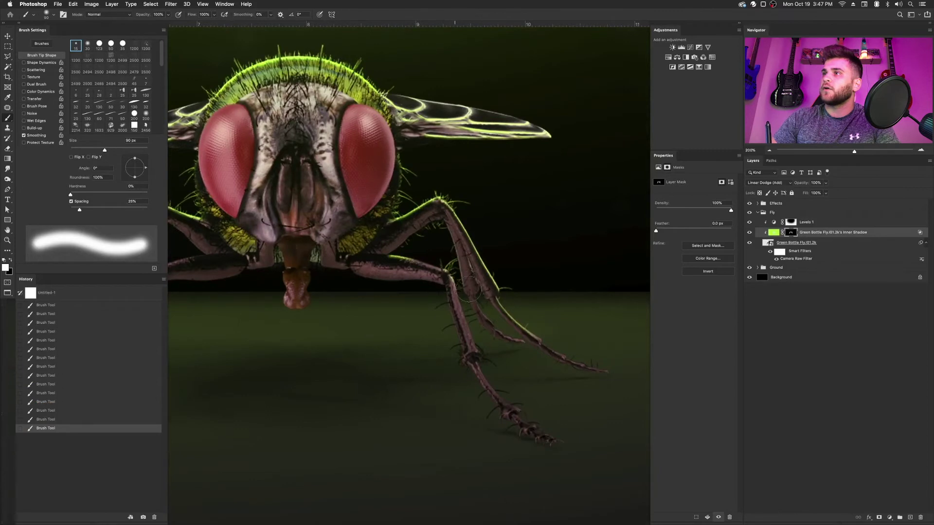
{"action": "mouse_move", "coordinate": [399, 253]}
{"action": "left_mouse_down"}
{"action": "mouse_move", "coordinate": [450, 275]}
{"action": "mouse_move", "coordinate": [484, 335]}
{"action": "left_mouse_up"}
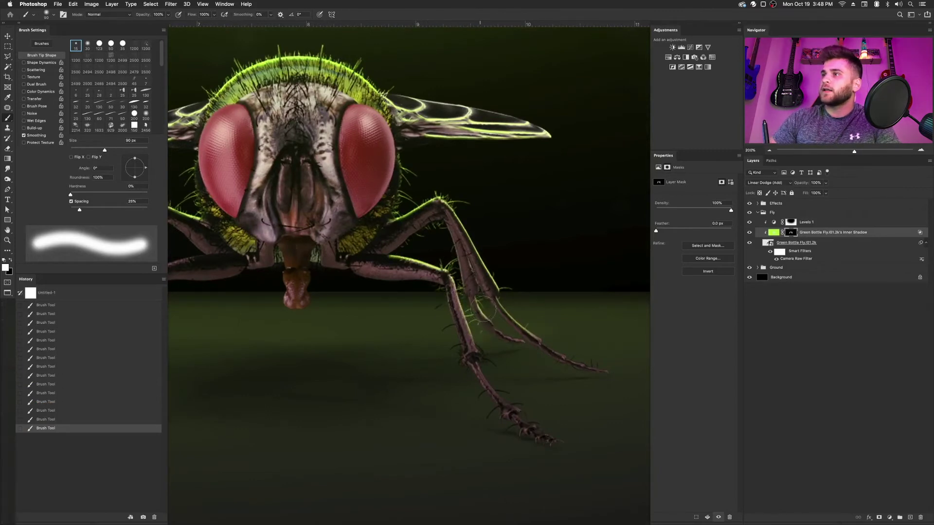
{"action": "mouse_move", "coordinate": [491, 274]}
{"action": "left_mouse_down"}
{"action": "mouse_move", "coordinate": [577, 339]}
{"action": "mouse_move", "coordinate": [545, 322]}
{"action": "left_mouse_up"}
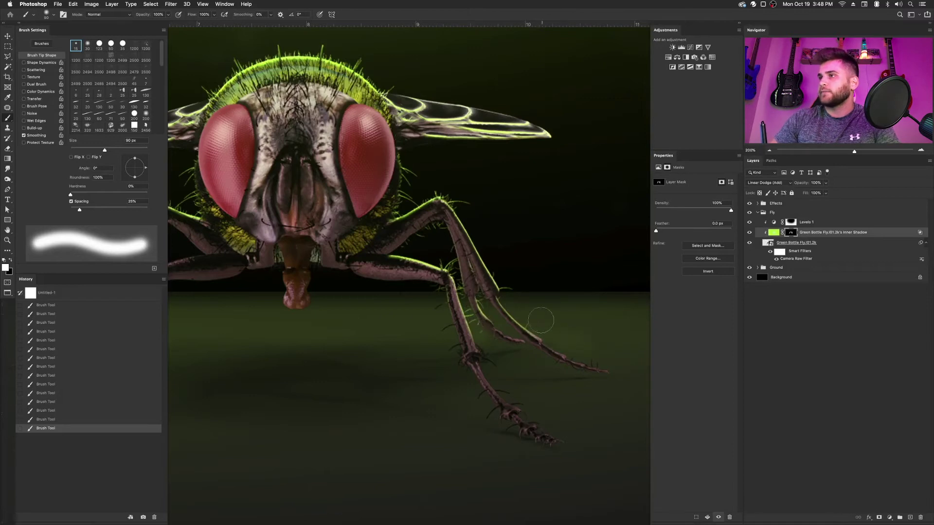
- Reveal the green rim light along the inner left legs on the mask, swap the brush to black and undo the last stroke
{"action": "scroll", "coordinate": [484, 340], "scroll_direction": "left", "scroll_amount": 10}
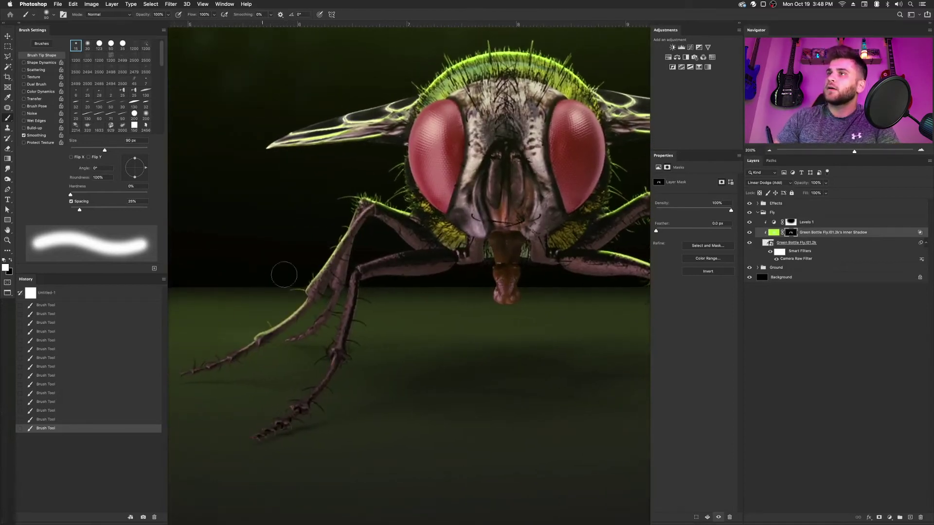
{"action": "mouse_move", "coordinate": [415, 248]}
{"action": "left_mouse_down"}
{"action": "mouse_move", "coordinate": [385, 235]}
{"action": "mouse_move", "coordinate": [396, 241]}
{"action": "mouse_move", "coordinate": [377, 219]}
{"action": "mouse_move", "coordinate": [354, 246]}
{"action": "mouse_move", "coordinate": [373, 219]}
{"action": "mouse_move", "coordinate": [338, 270]}
{"action": "mouse_move", "coordinate": [356, 259]}
{"action": "mouse_move", "coordinate": [336, 281]}
{"action": "mouse_move", "coordinate": [340, 297]}
{"action": "mouse_move", "coordinate": [346, 268]}
{"action": "mouse_move", "coordinate": [332, 333]}
{"action": "mouse_move", "coordinate": [340, 302]}
{"action": "mouse_move", "coordinate": [311, 317]}
{"action": "mouse_move", "coordinate": [317, 285]}
{"action": "mouse_move", "coordinate": [337, 269]}
{"action": "mouse_move", "coordinate": [318, 277]}
{"action": "mouse_move", "coordinate": [380, 240]}
{"action": "mouse_move", "coordinate": [401, 245]}
{"action": "mouse_move", "coordinate": [357, 256]}
{"action": "left_mouse_up"}
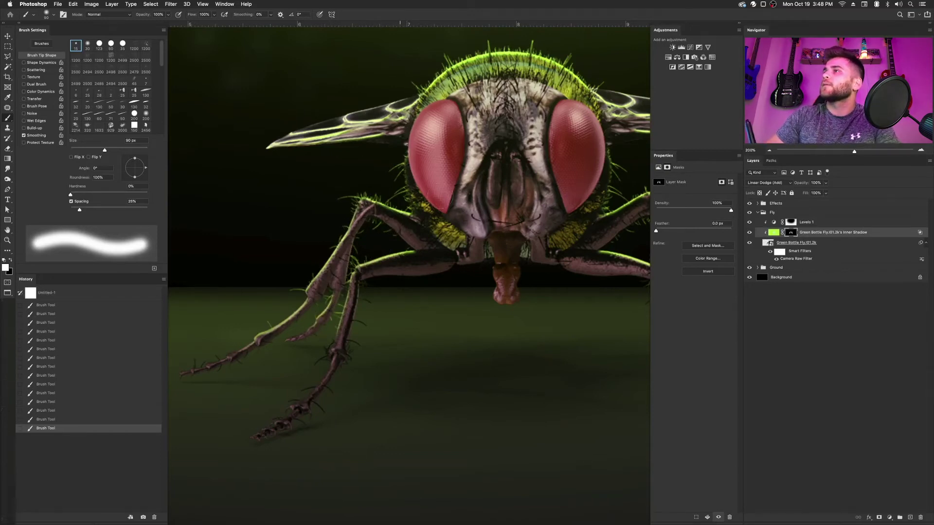
{"action": "left_click_drag", "start_coordinate": [442, 222], "coordinate": [431, 172]}
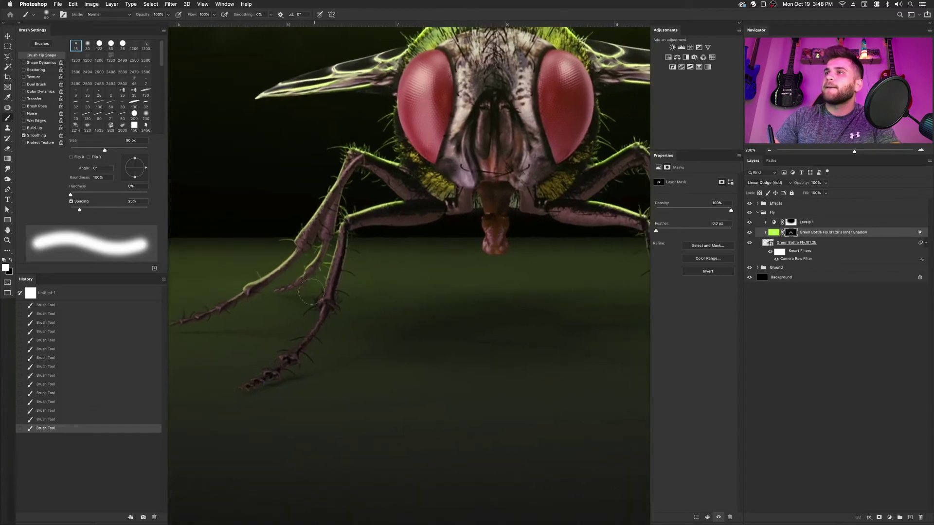
{"action": "key", "text": "x"}
{"action": "key", "text": "super+z"}
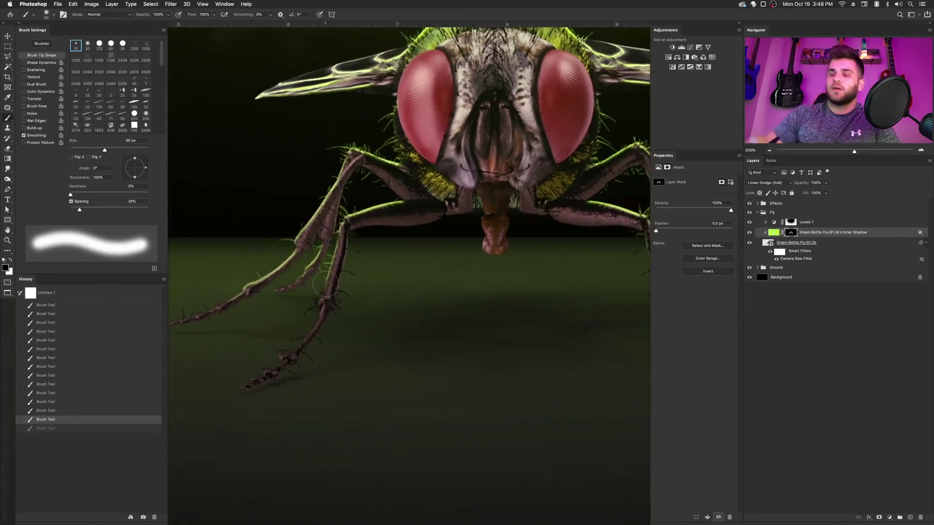
- Compare the whole image with the Inner Shadow layer hidden and shown, and inspect the fly's rim light up close
{"action": "key", "text": "super+0"}
{"action": "mouse_move", "coordinate": [532, 285]}
{"action": "left_mouse_down"}
{"action": "mouse_move", "coordinate": [433, 340]}
{"action": "mouse_move", "coordinate": [448, 326]}
{"action": "left_mouse_up"}
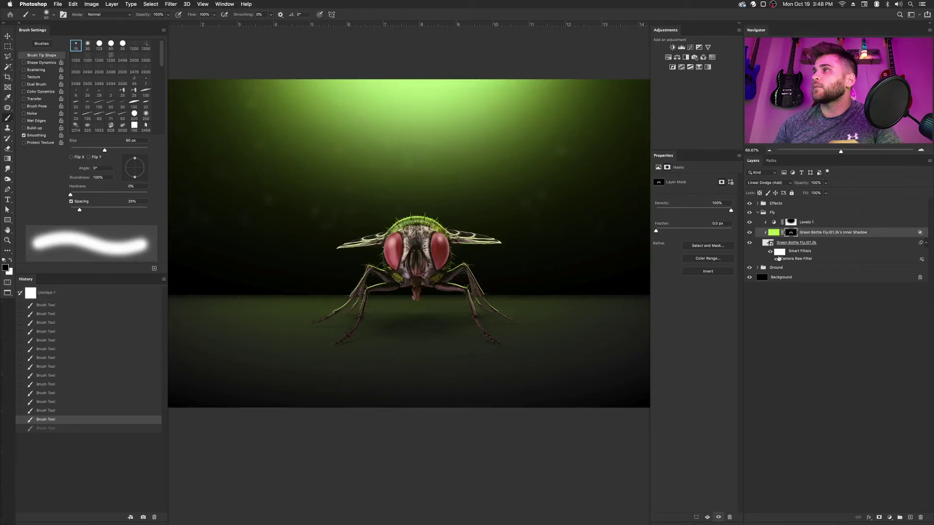
{"action": "left_click", "coordinate": [750, 232]}
{"action": "left_click", "coordinate": [750, 233]}
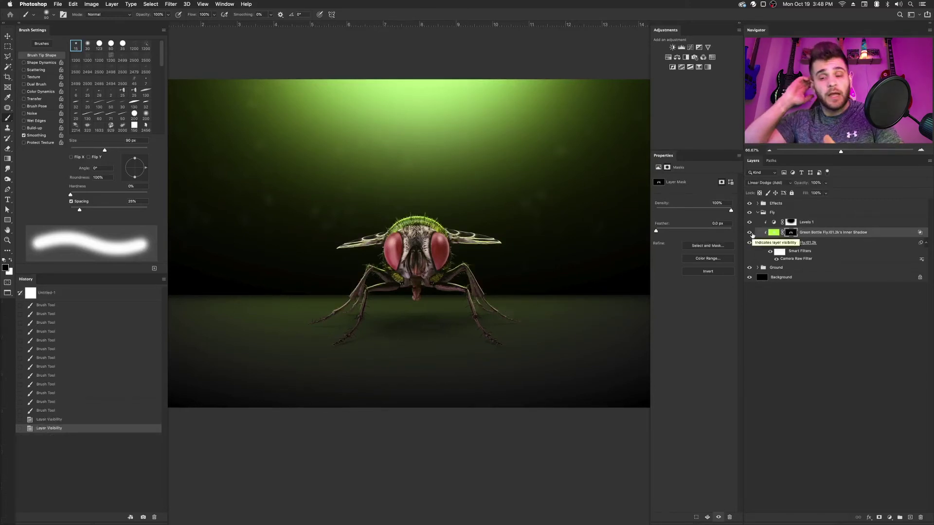
{"action": "key", "text": "super+1"}
{"action": "key", "text": "super+plus"}
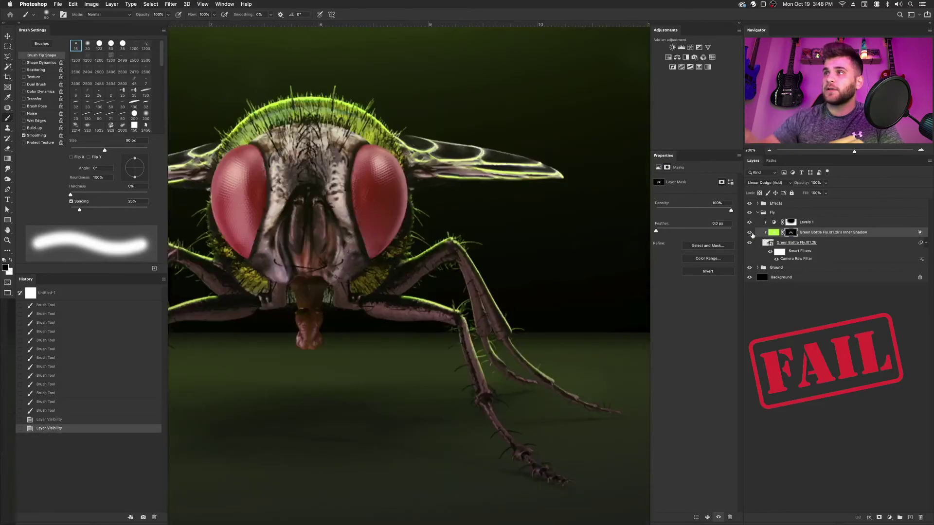
{"action": "left_click_drag", "start_coordinate": [416, 260], "coordinate": [492, 245]}
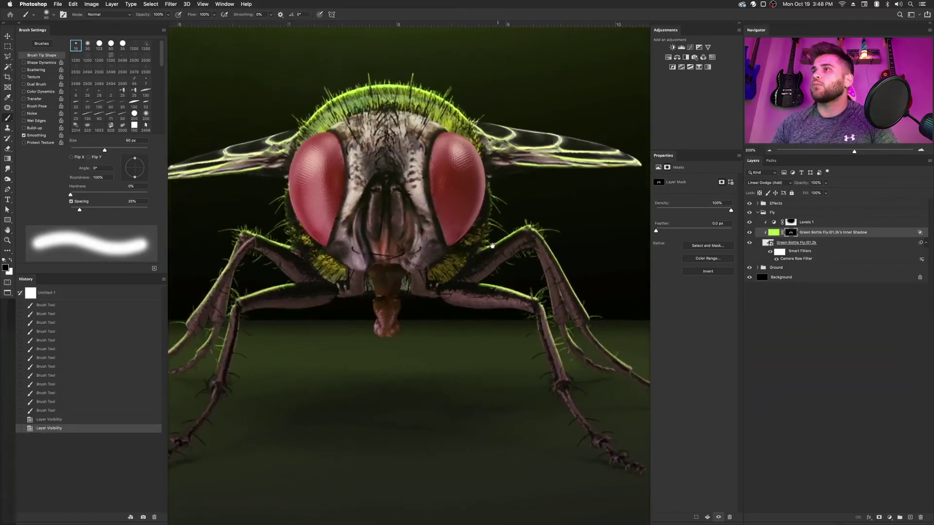
- Split the Inner Shadow layer's Blend If black point for the underlying layer to 0 / 13 and apply the blending options
{"action": "double_click", "coordinate": [878, 239]}
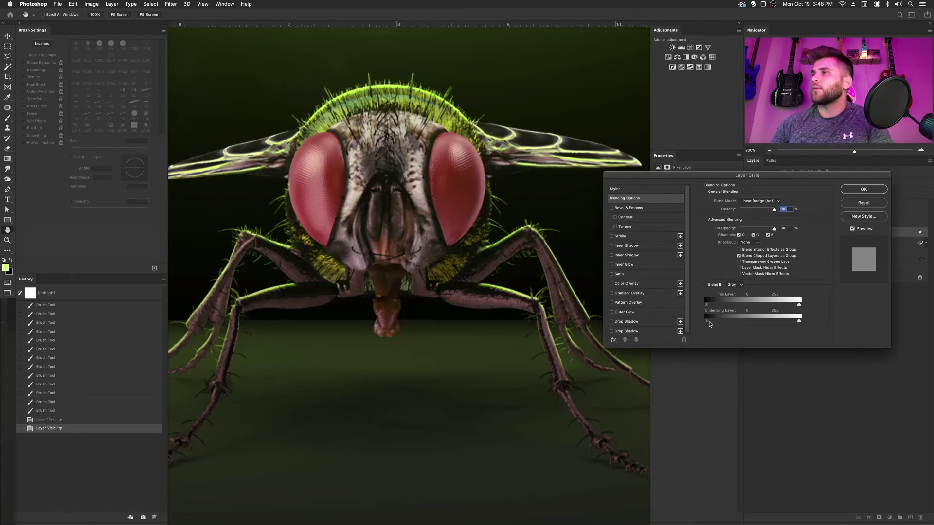
{"action": "mouse_move", "coordinate": [709, 324]}
{"action": "left_mouse_down"}
{"action": "mouse_move", "coordinate": [700, 323]}
{"action": "mouse_move", "coordinate": [735, 323]}
{"action": "mouse_move", "coordinate": [714, 325]}
{"action": "left_mouse_up"}
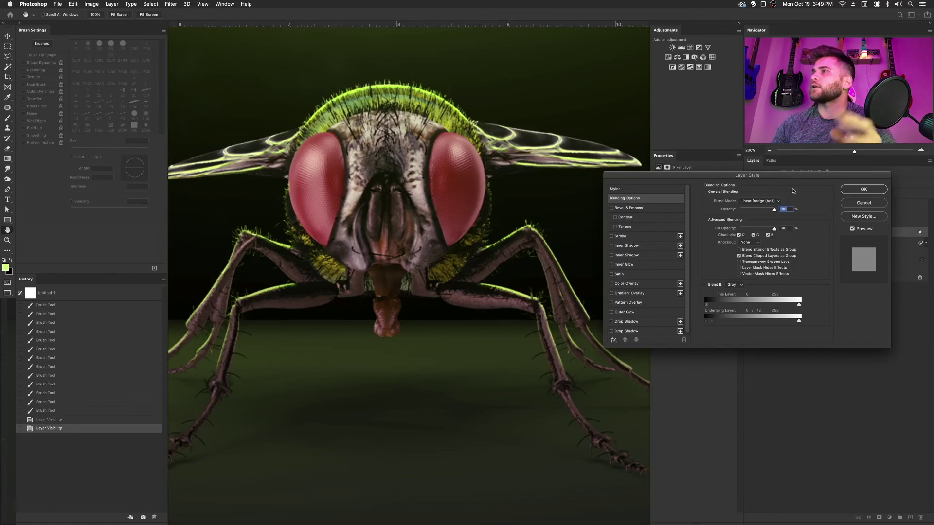
{"action": "left_click", "coordinate": [858, 193]}
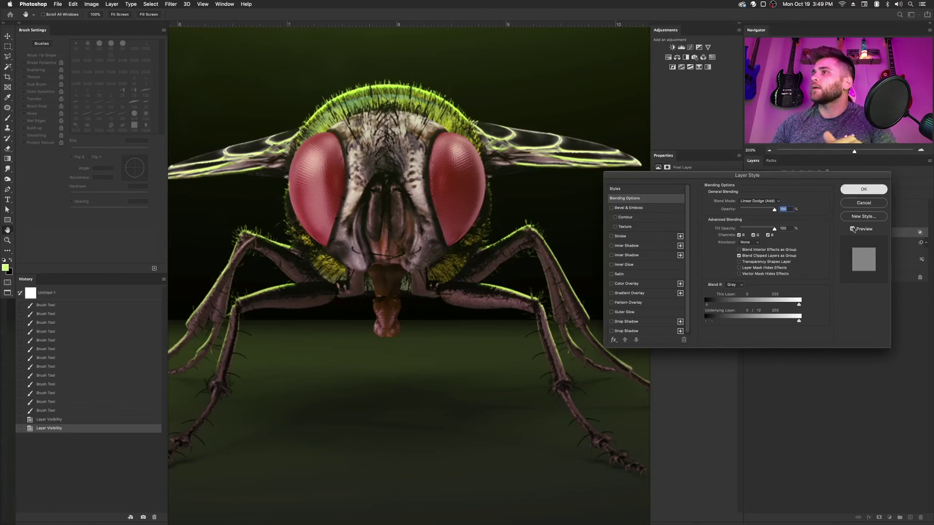
- Compare the full composite with the Inner Shadow layer hidden and shown
{"action": "key", "text": "super+0"}
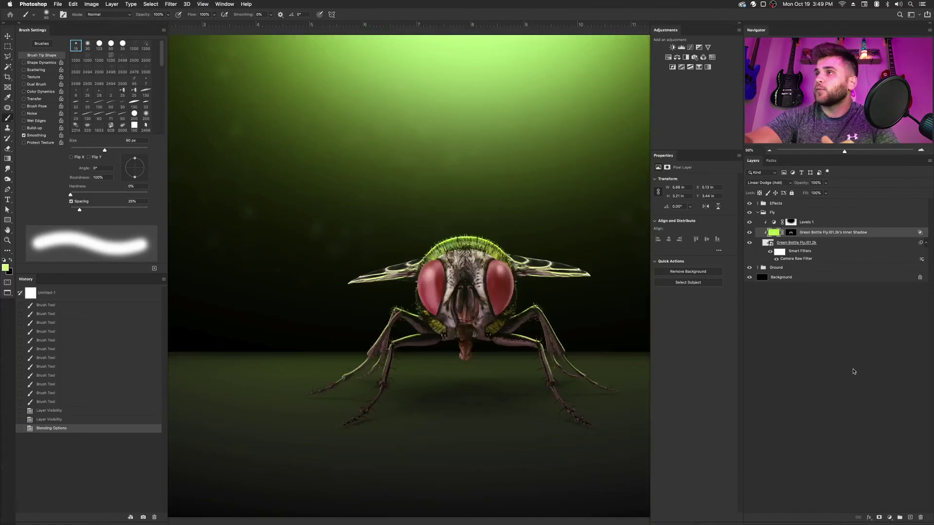
{"action": "key", "text": "super+minus"}
{"action": "left_click_drag", "start_coordinate": [500, 339], "coordinate": [461, 327]}
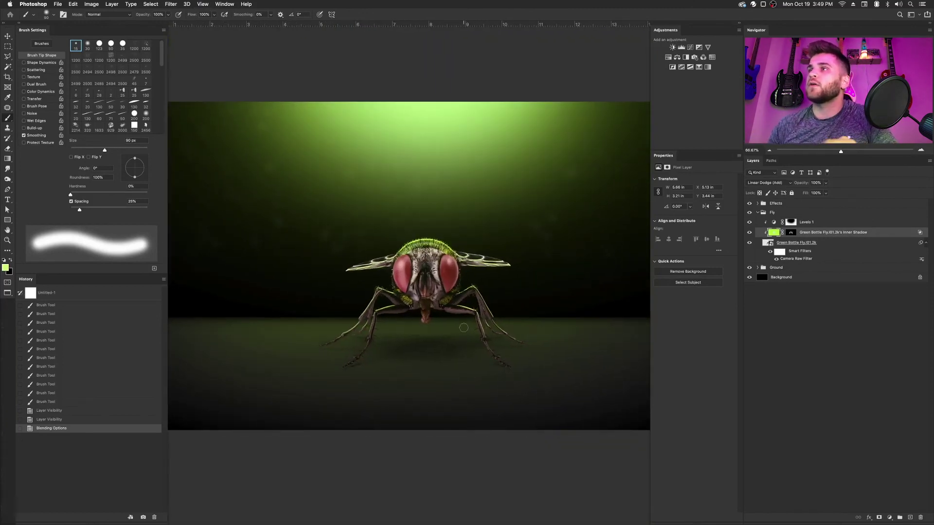
{"action": "left_click", "coordinate": [749, 233]}
{"action": "left_click", "coordinate": [749, 233]}
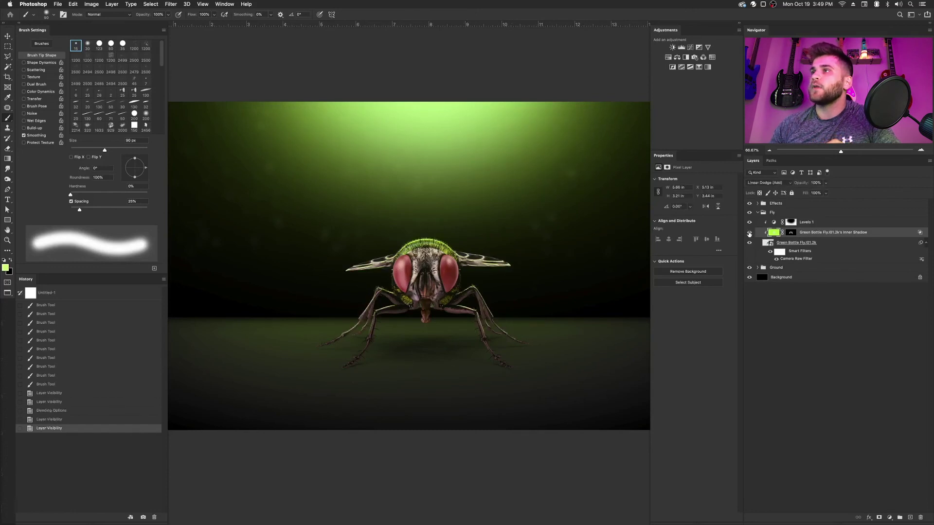